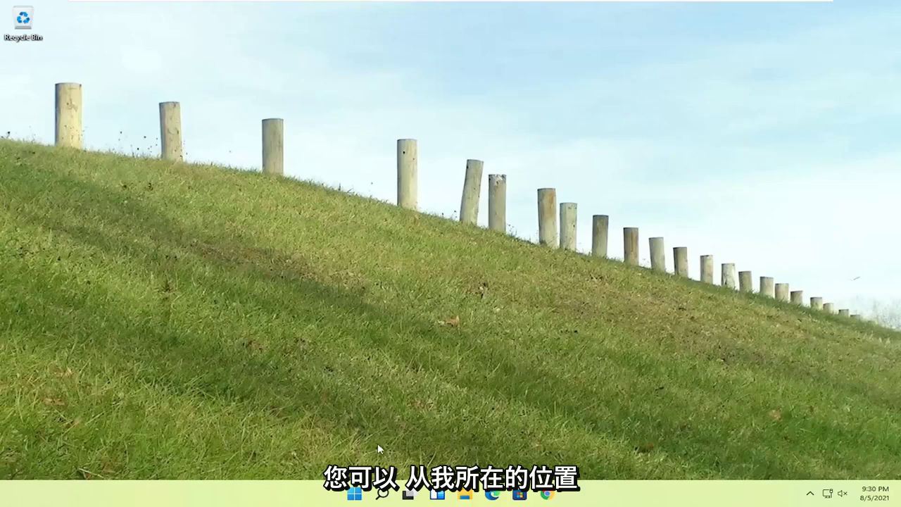
Restart Windows 11 from the Start quick menu's shutdown options while holding Shift
right_click(355, 495)
mouse_move(369, 454)
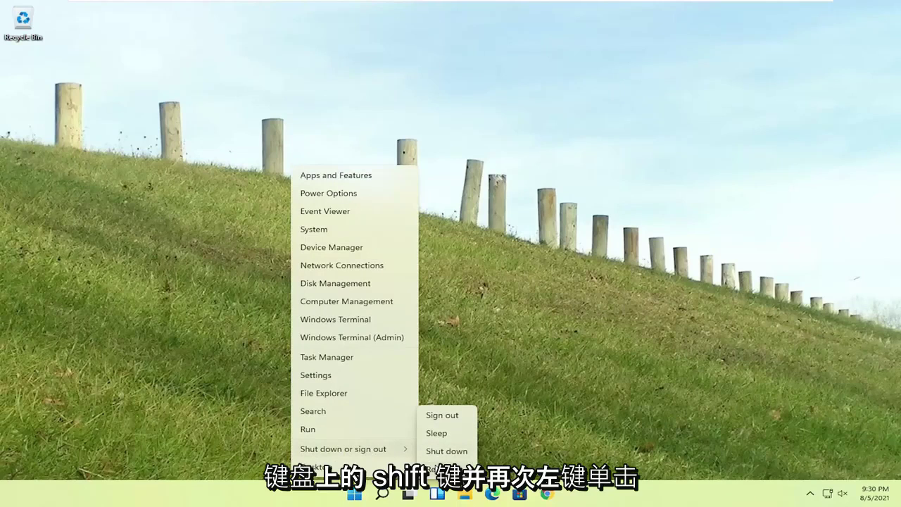
left_click(440, 469, "shift")
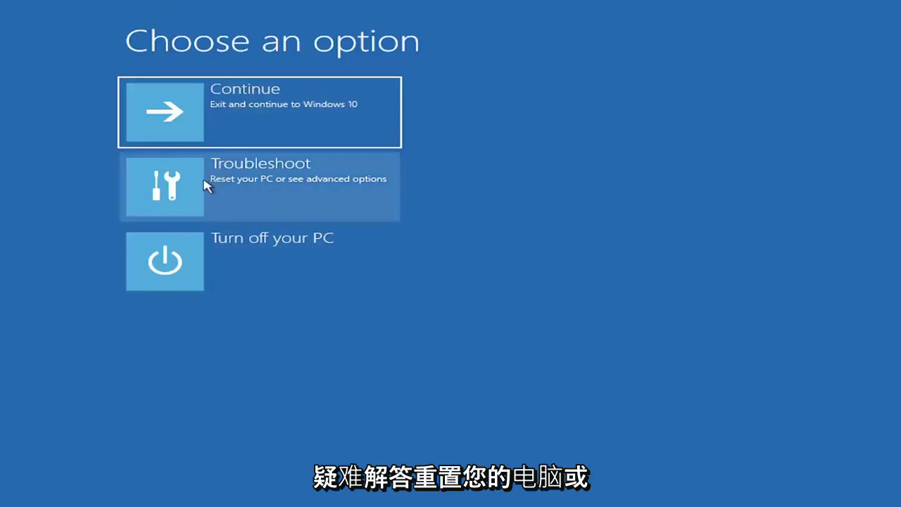
Go to Troubleshoot, preview the Reset this PC choices, then return to Troubleshoot
left_click(294, 186)
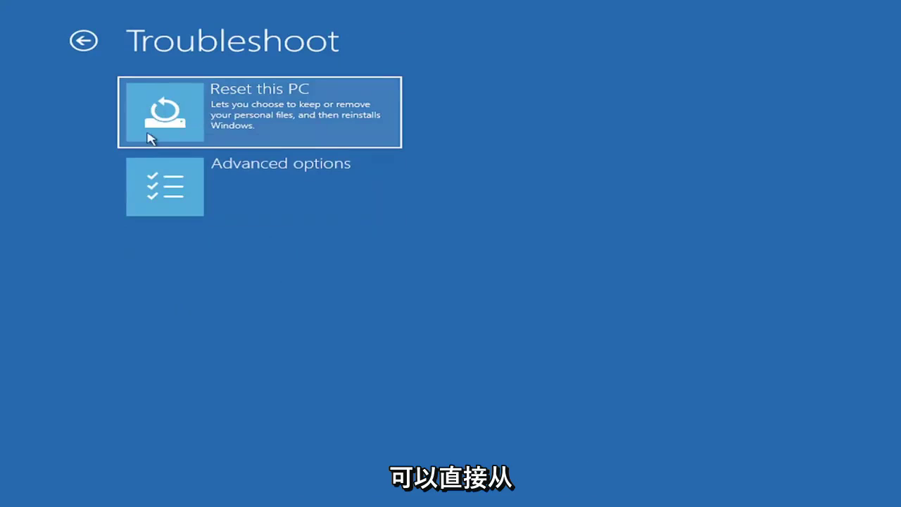
left_click(213, 118)
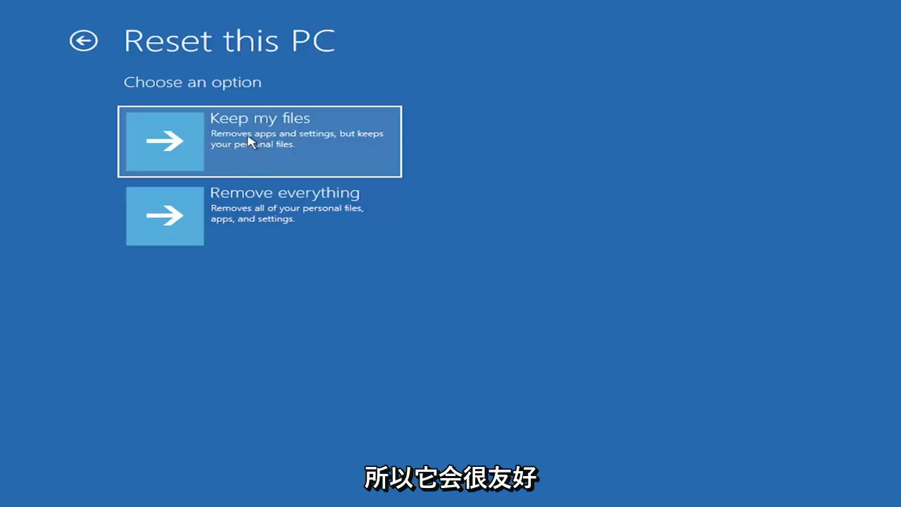
left_click(212, 117)
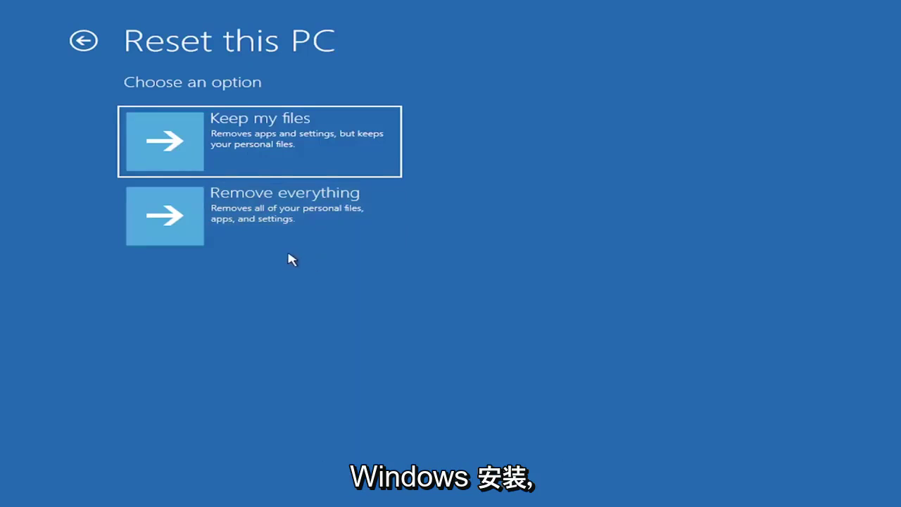
left_click(84, 44)
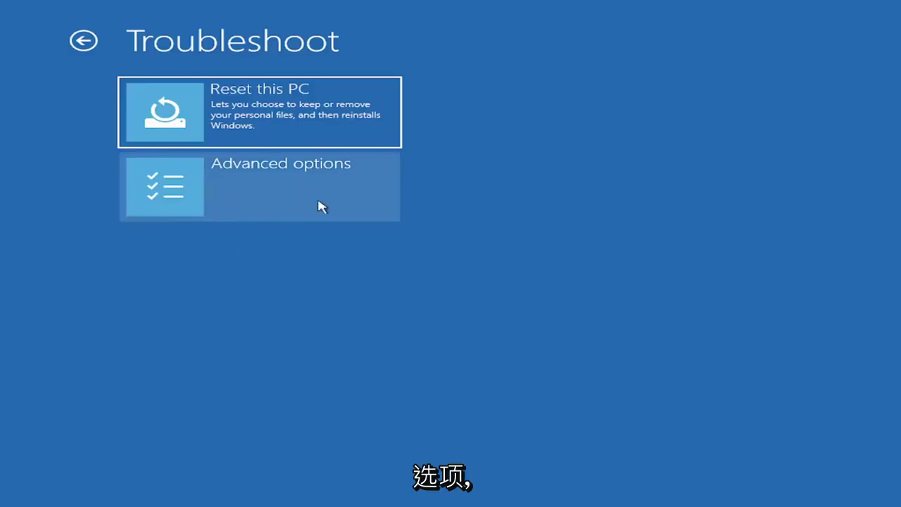
Go to Advanced options and launch the Command Prompt
left_click(262, 197)
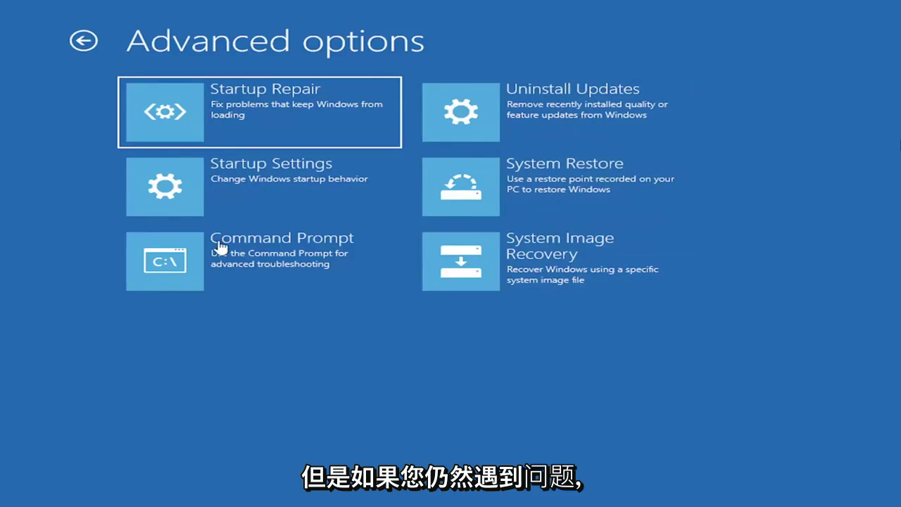
left_click(266, 263)
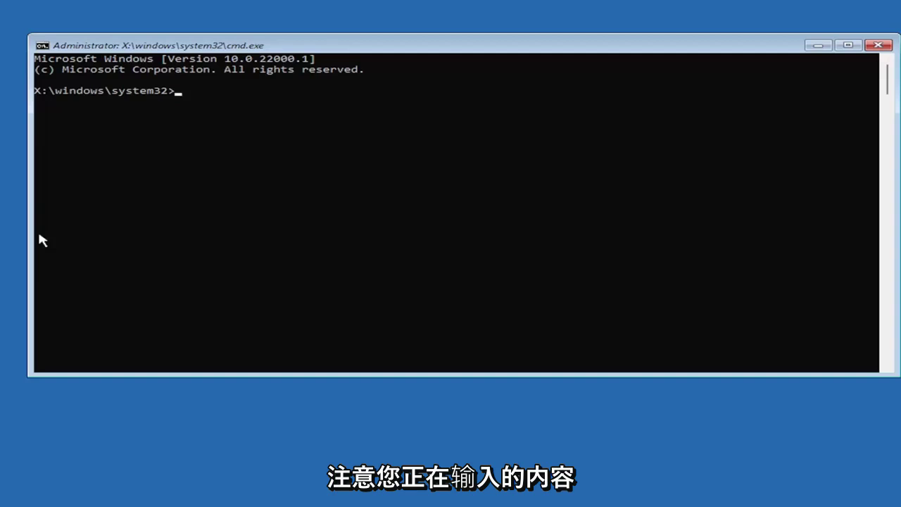
Focus the Administrator console sitting at the X:\windows\system32 prompt
left_click(285, 141)
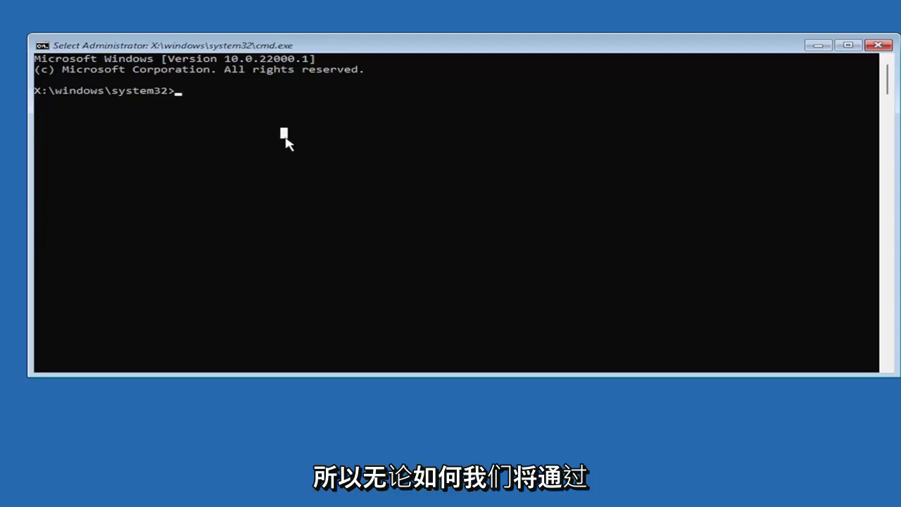
Run Bootrec /fixmbr to repair the master boot record
type("B")
type("oot")
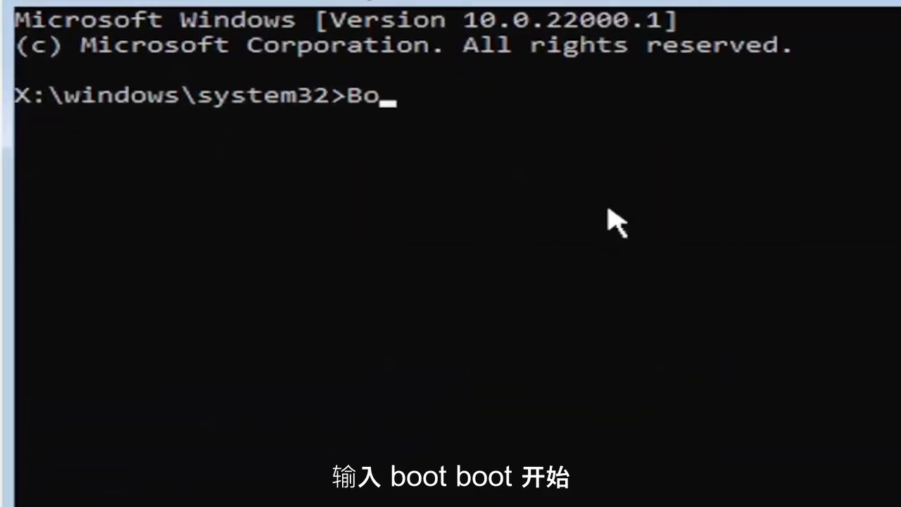
type("re")
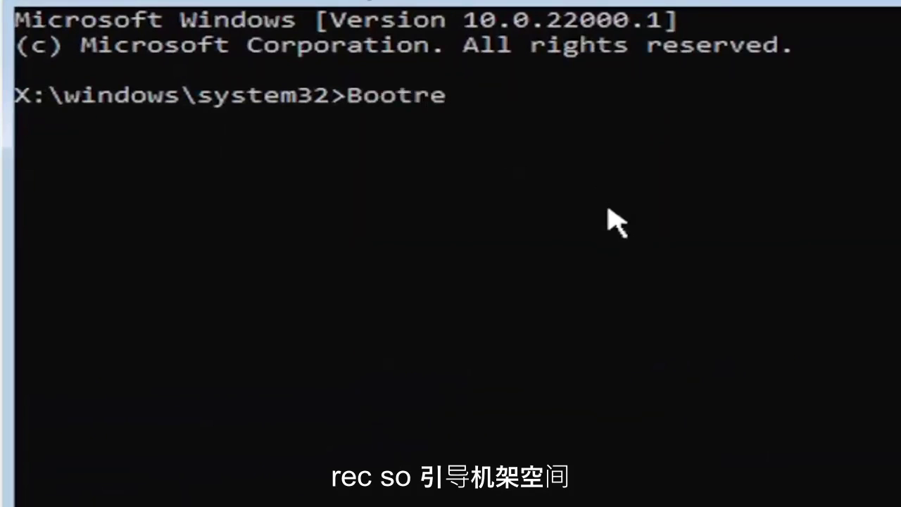
type("c /fix")
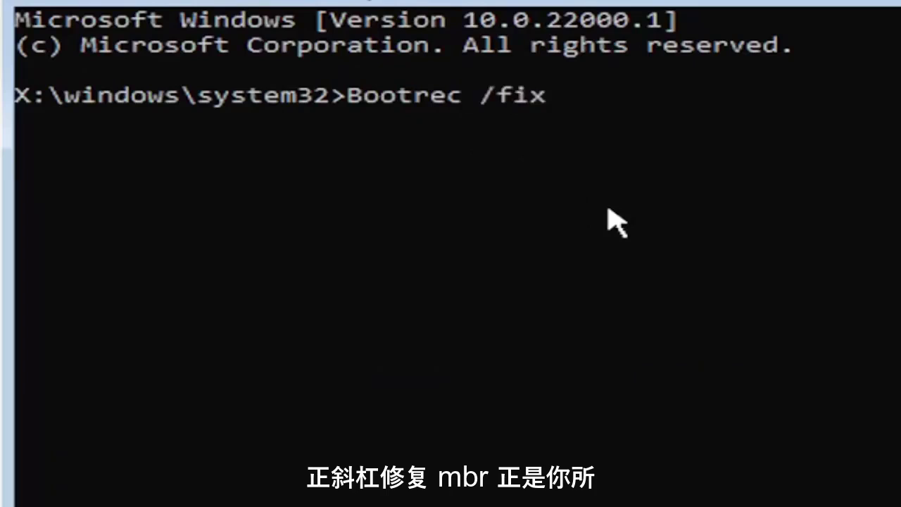
type("mbr")
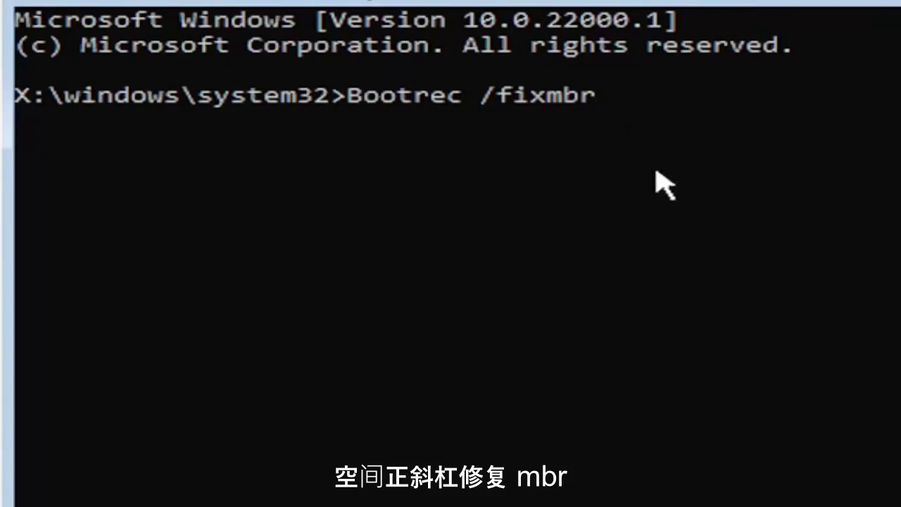
key("Return")
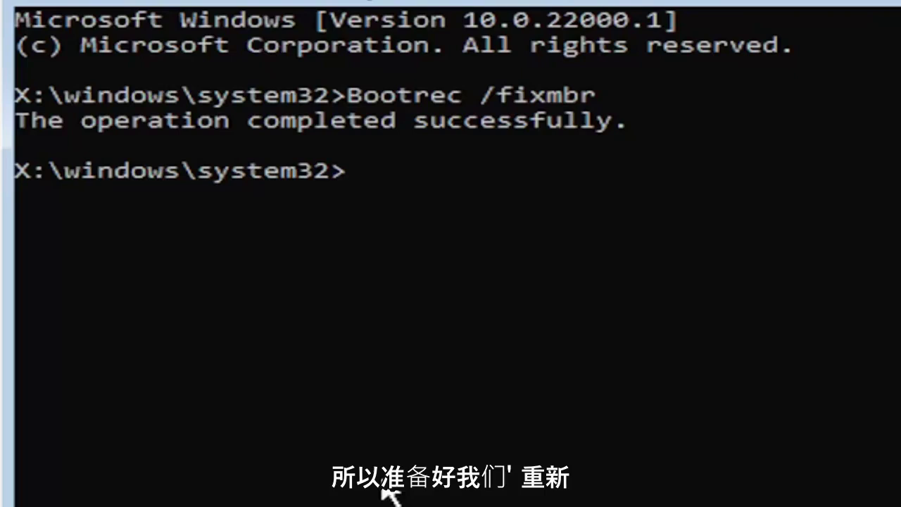
Back up the boot configuration with bcdedit /export c:\bcdbackup
type("bcd")
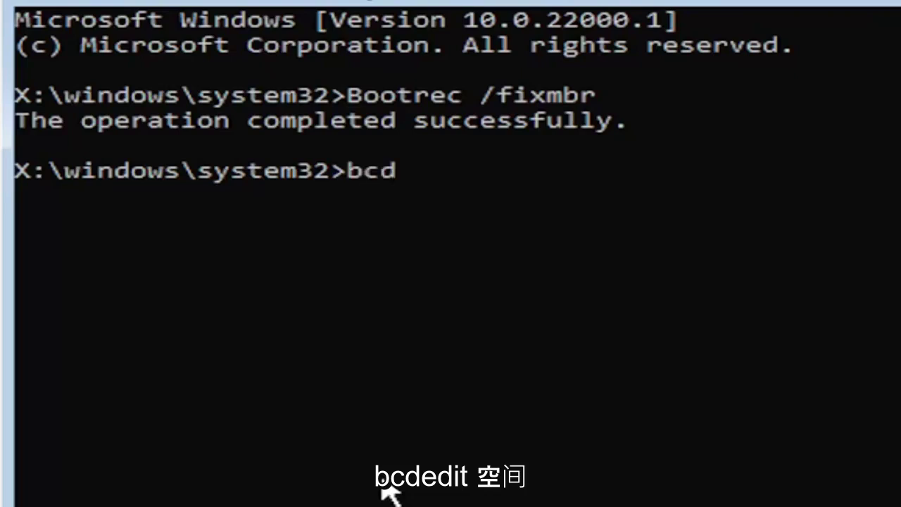
type("edit ")
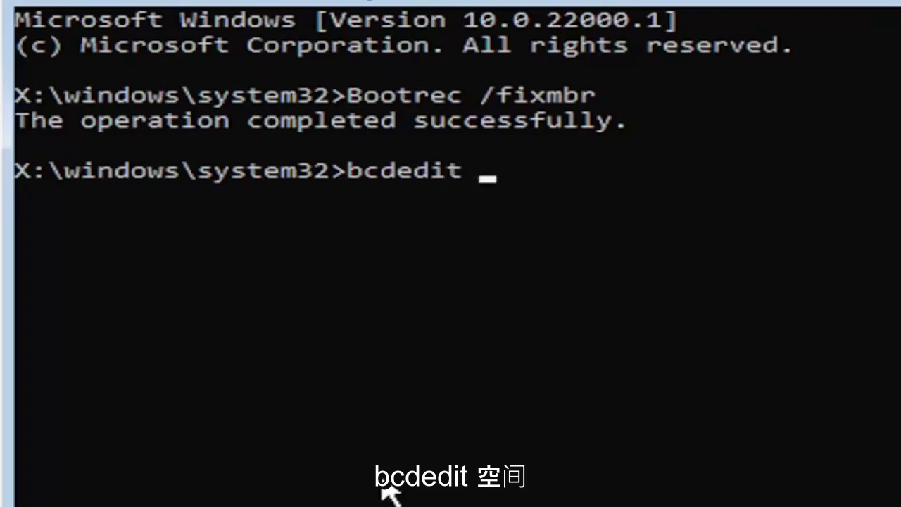
type("/export")
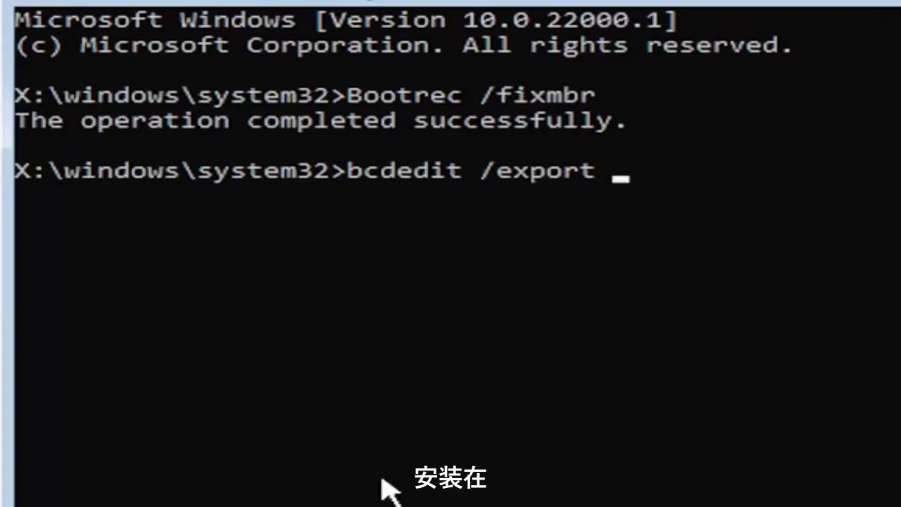
type("c")
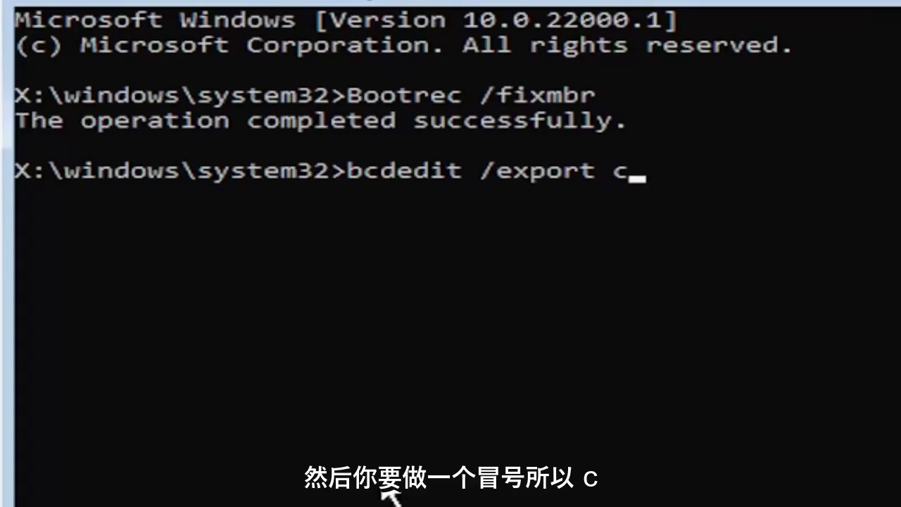
type(":")
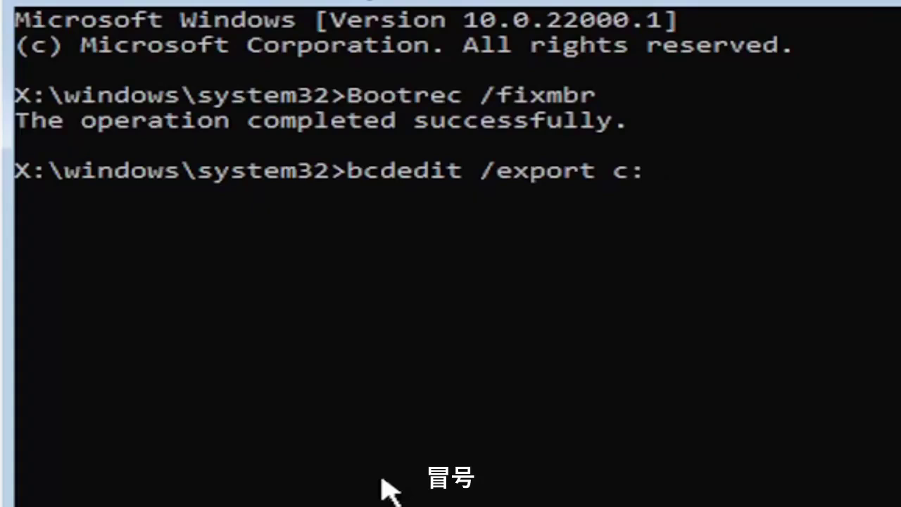
type("\\")
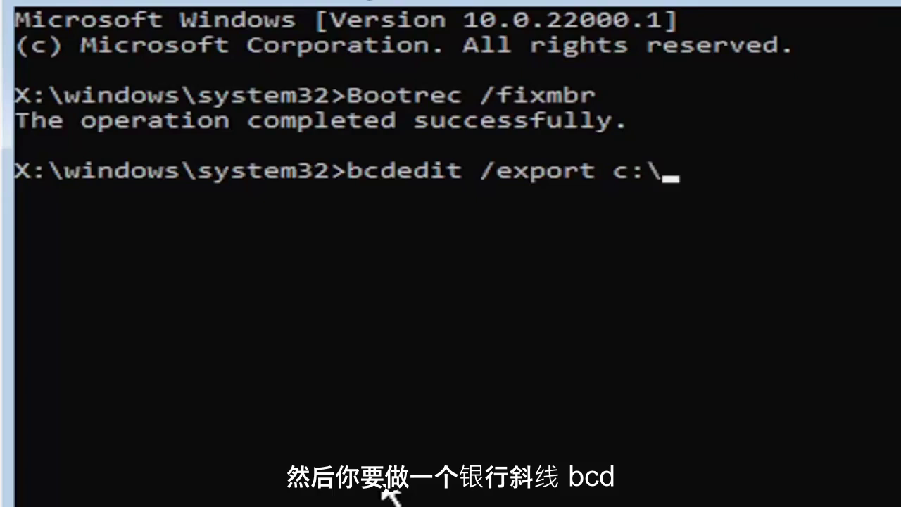
type("bcd")
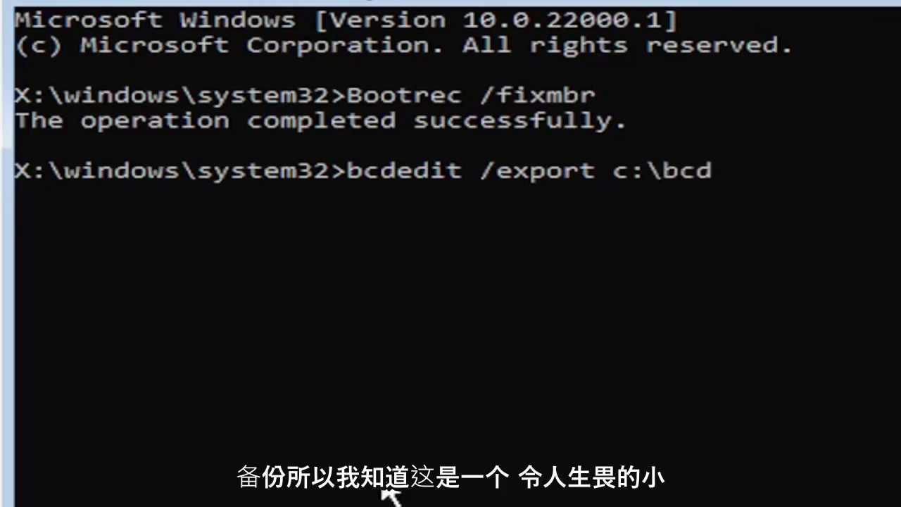
type("backup")
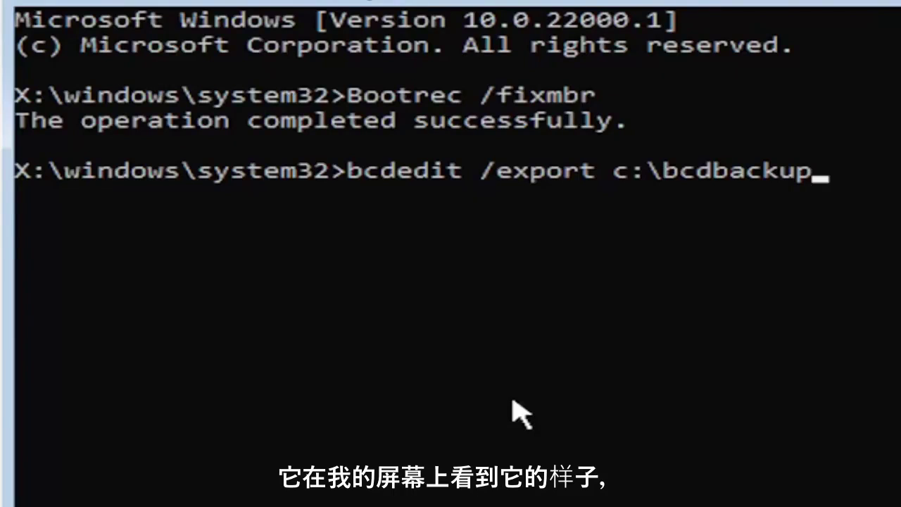
key("Return")
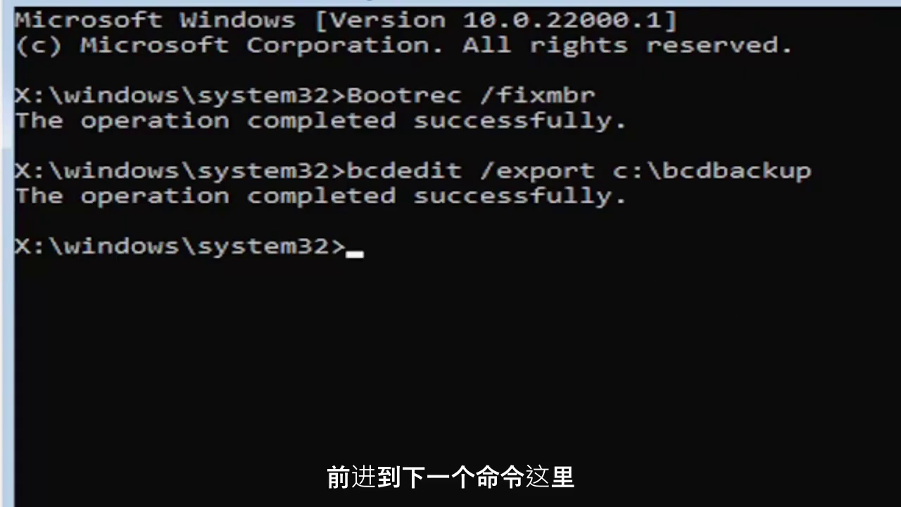
Enter the command attrib c:\boot\bcd -h -r -s without running it yet
type("att")
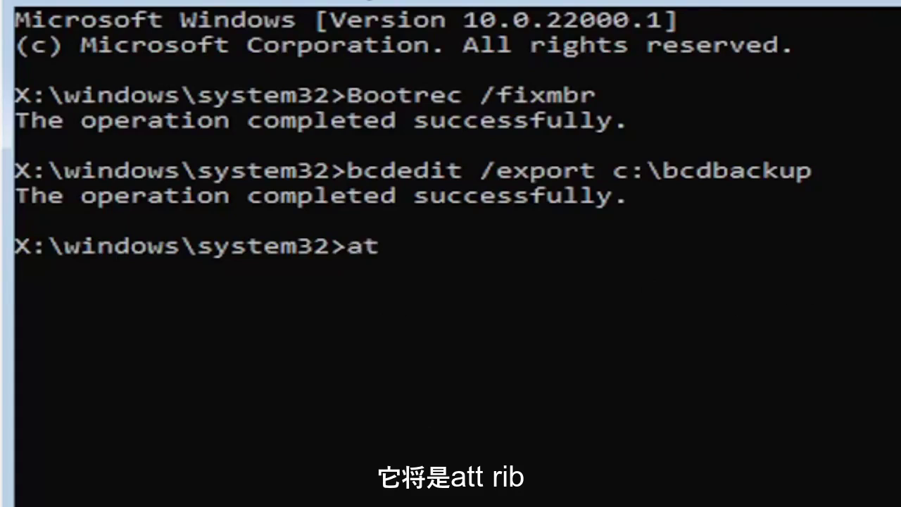
type("rib")
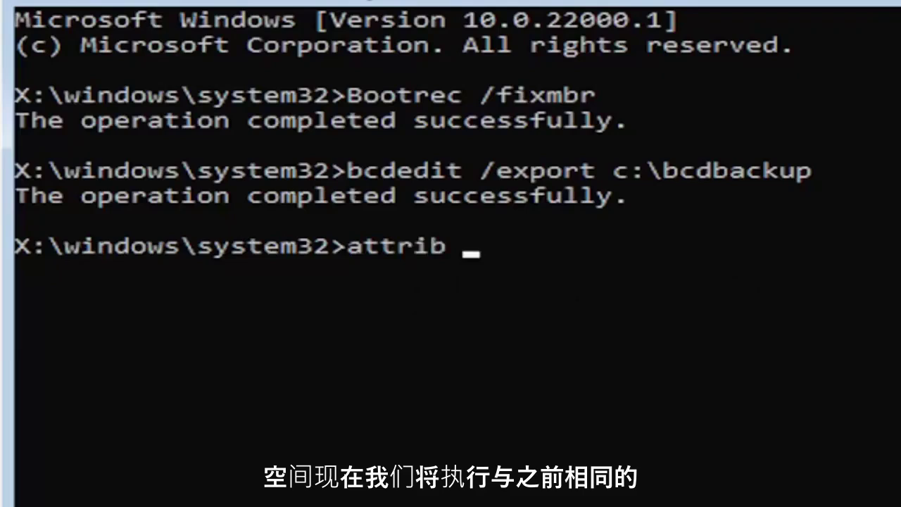
type(" c")
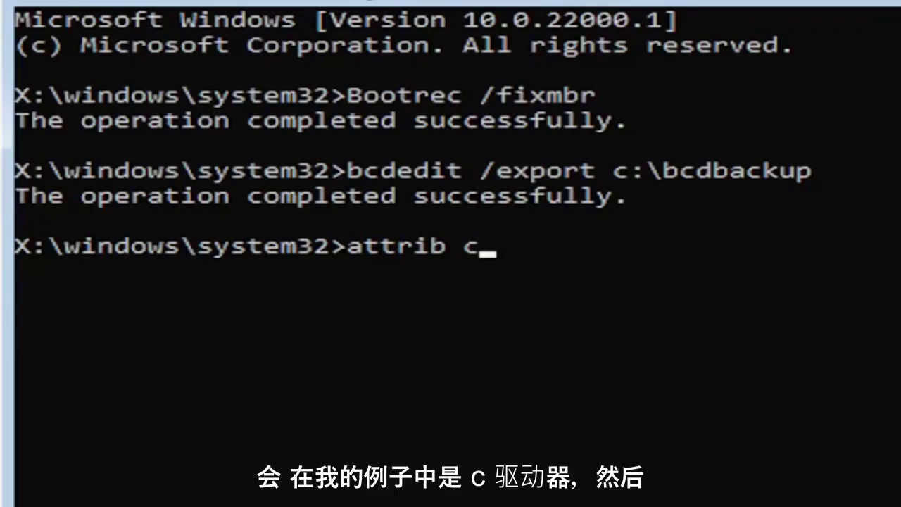
type(":")
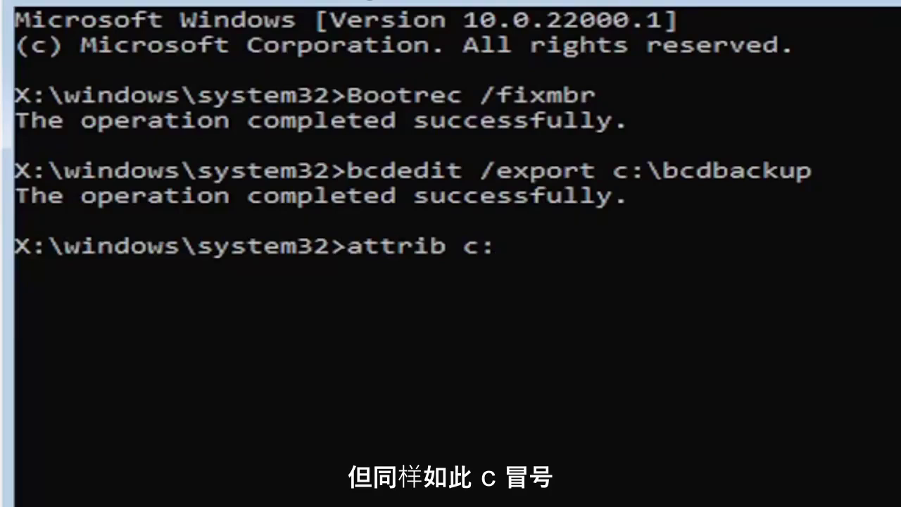
type("\\")
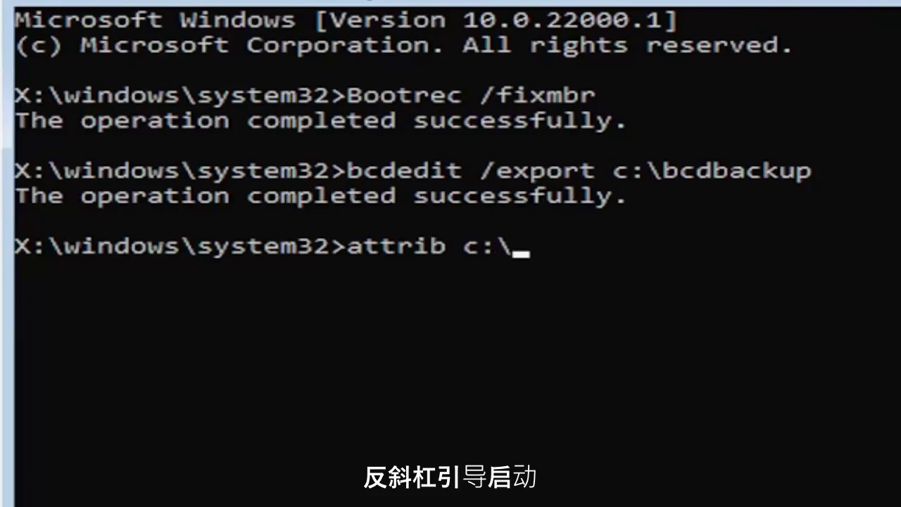
type("boo")
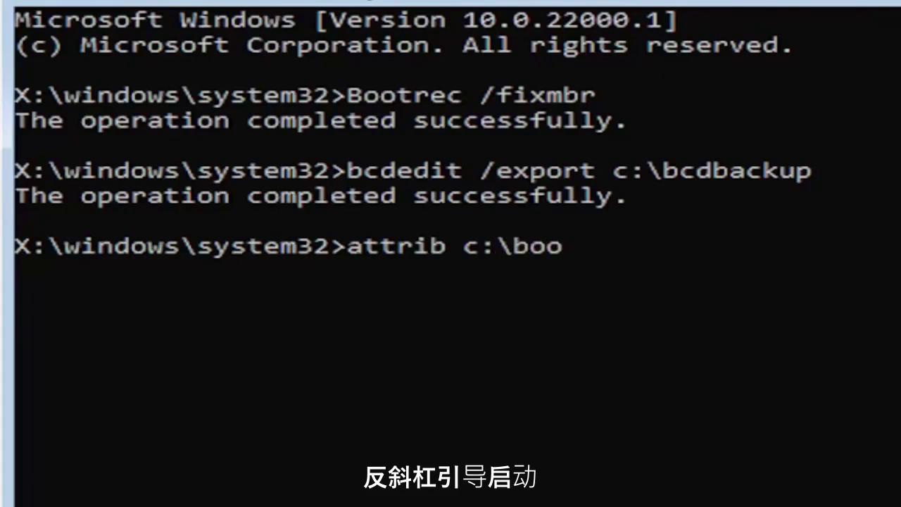
type("t")
type("\\")
type("b")
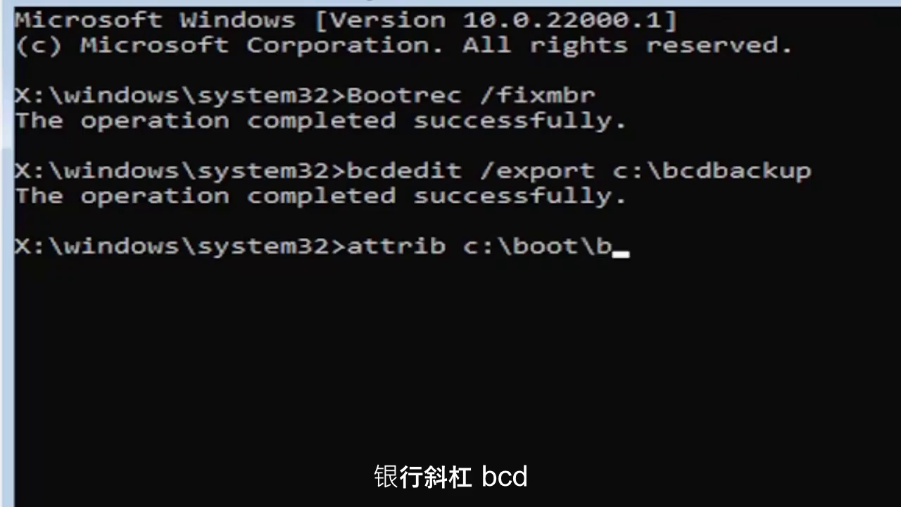
type("cd")
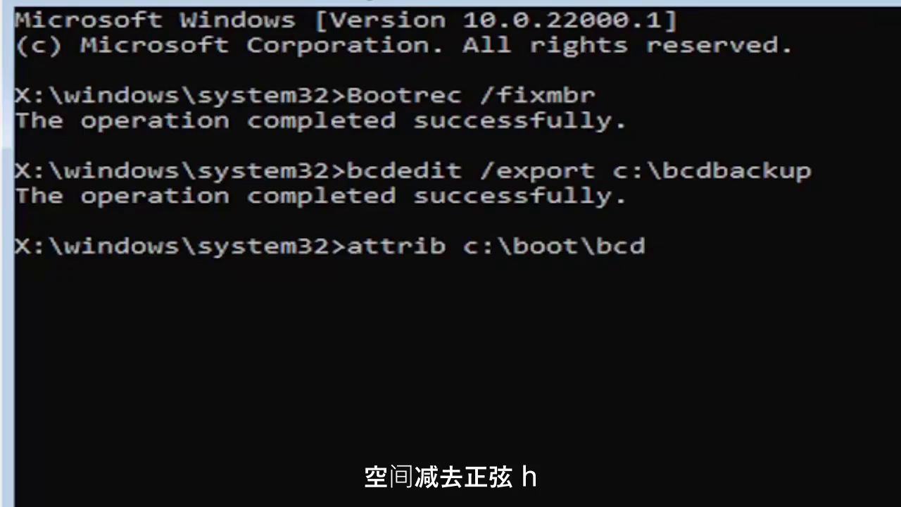
type(" -h -")
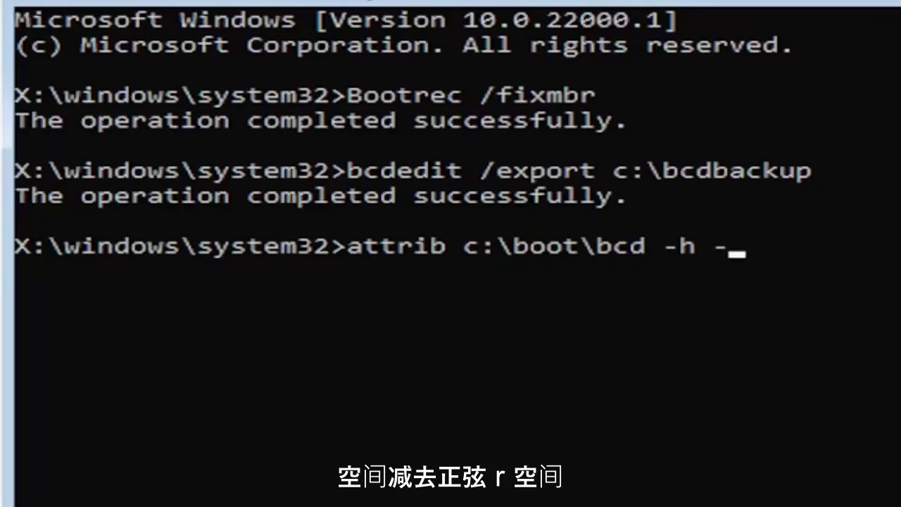
type("r")
type(" -")
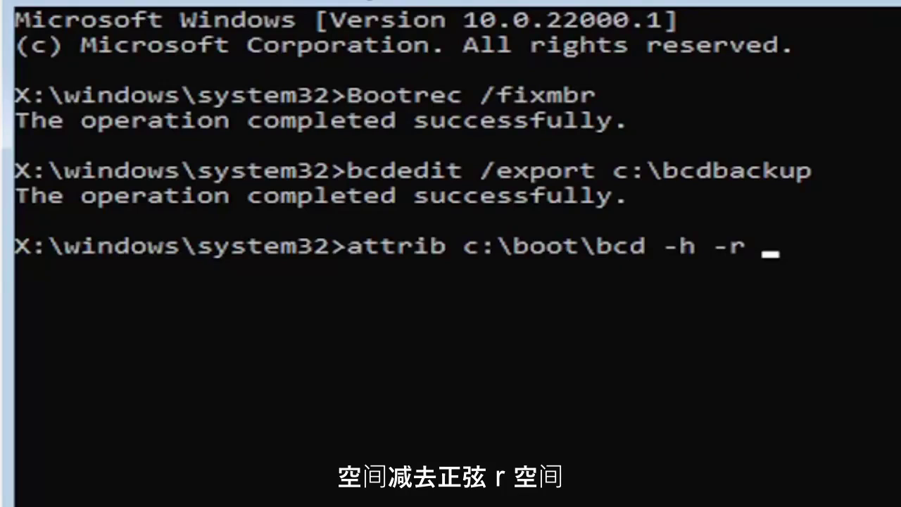
type("s")
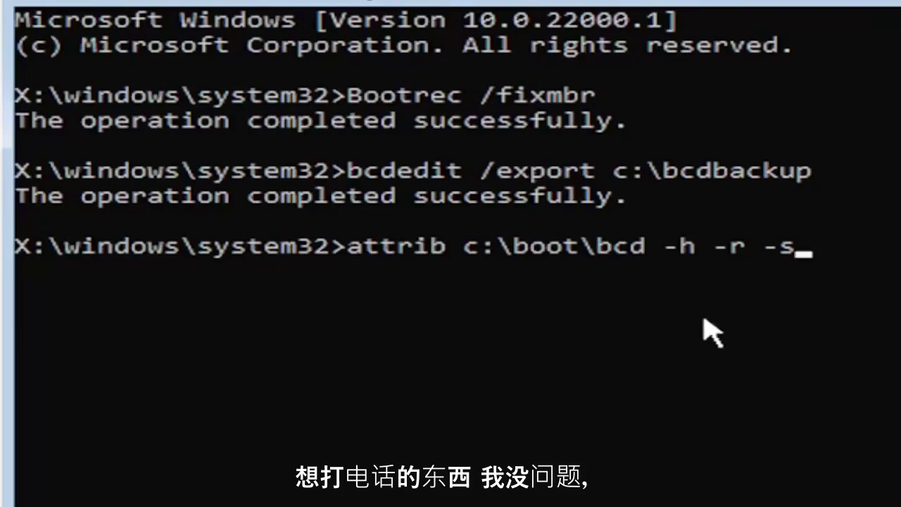
Run the attrib command on c:\boot\bcd, then enter ren c:\boot\bcd bcd.old
key("Return")
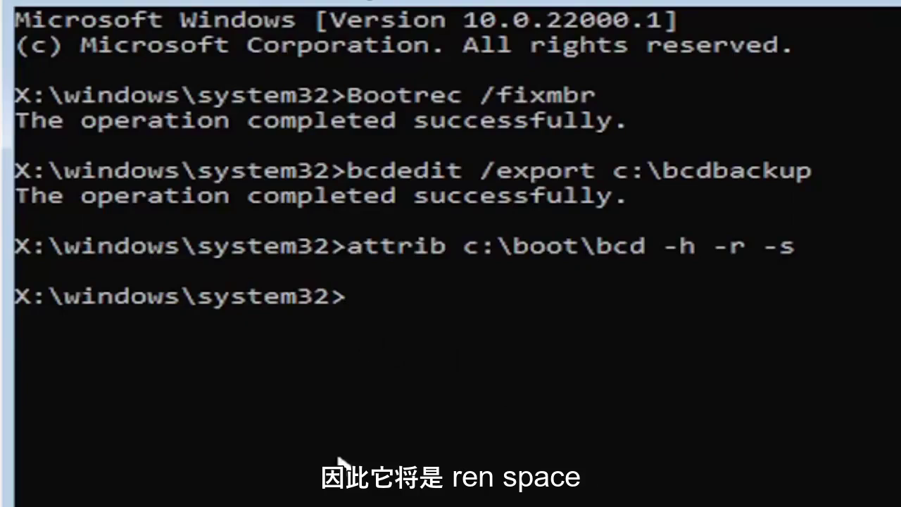
type("ren")
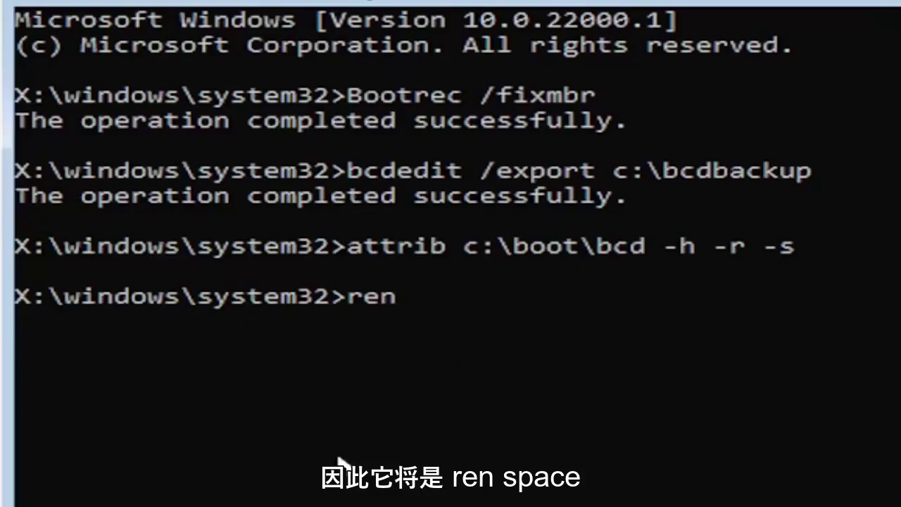
type(" c:")
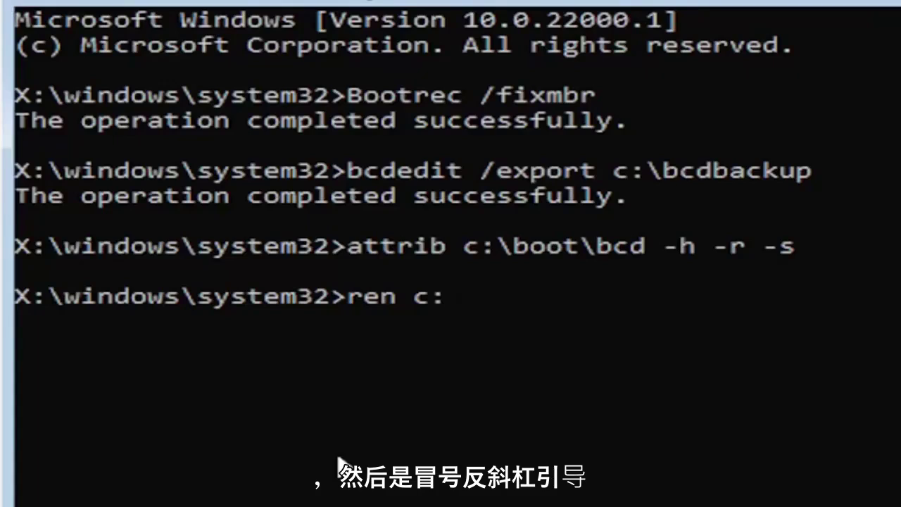
type("\\boot\\")
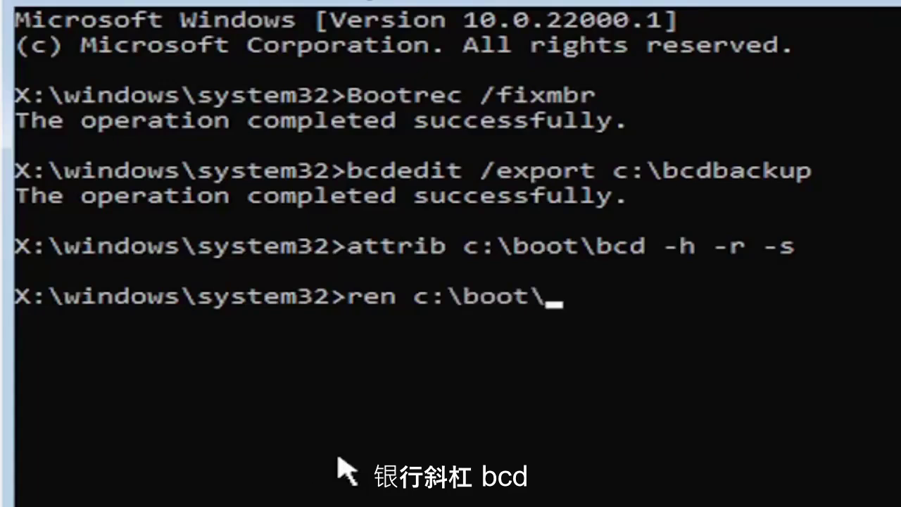
type("bcd ")
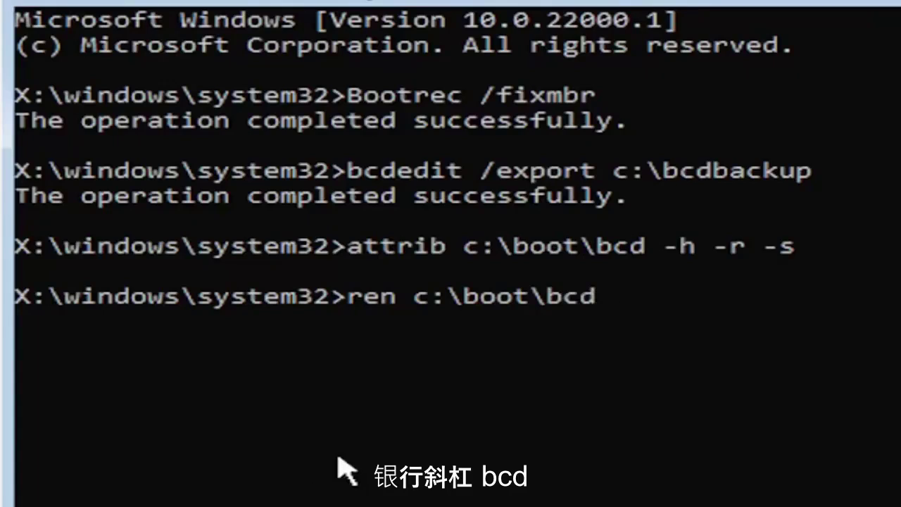
type("b")
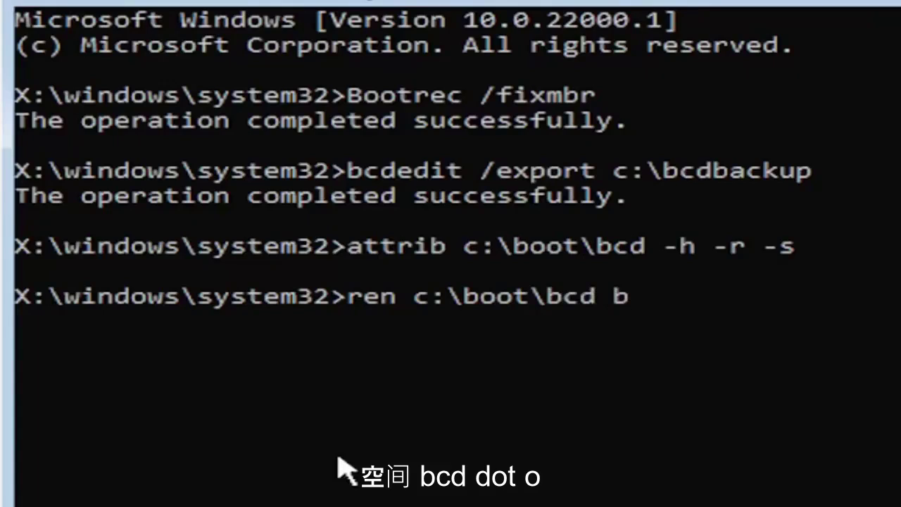
type("cd.old")
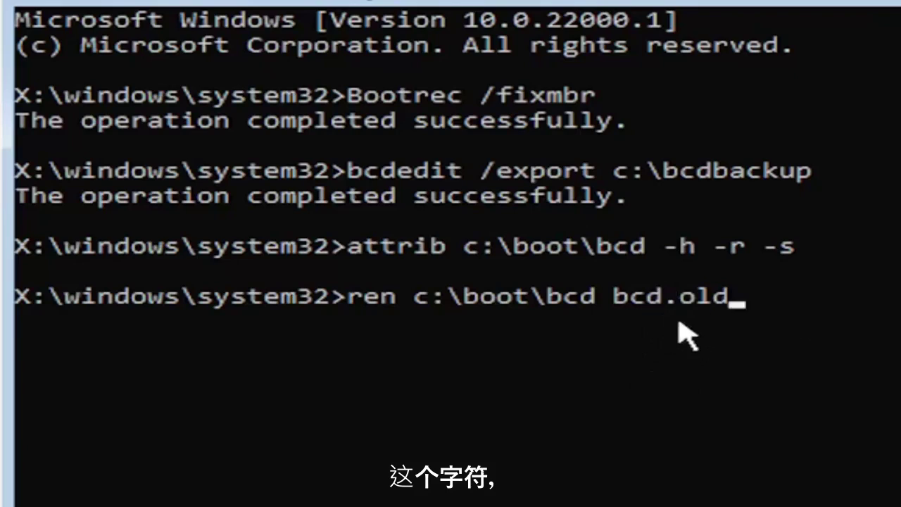
Rename c:\boot\bcd to bcd.old and enter bootrec /rebuildbcd
key("Return")
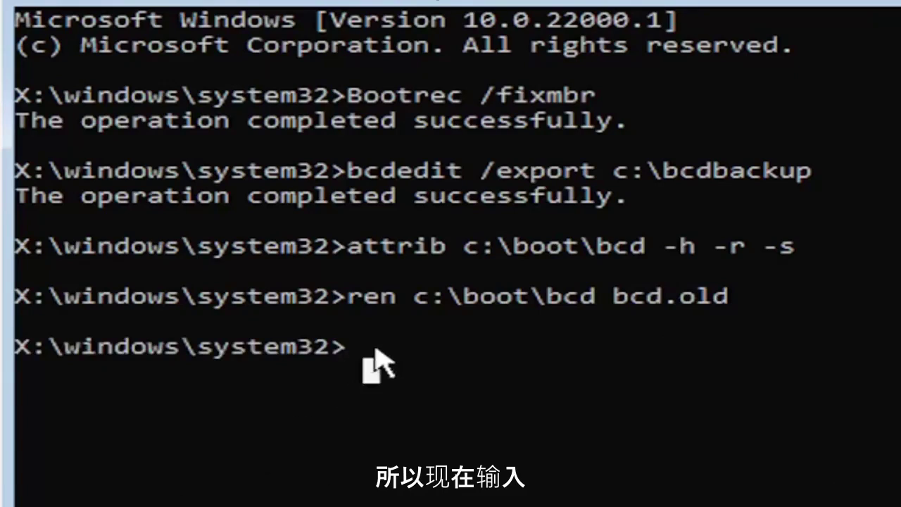
type("b")
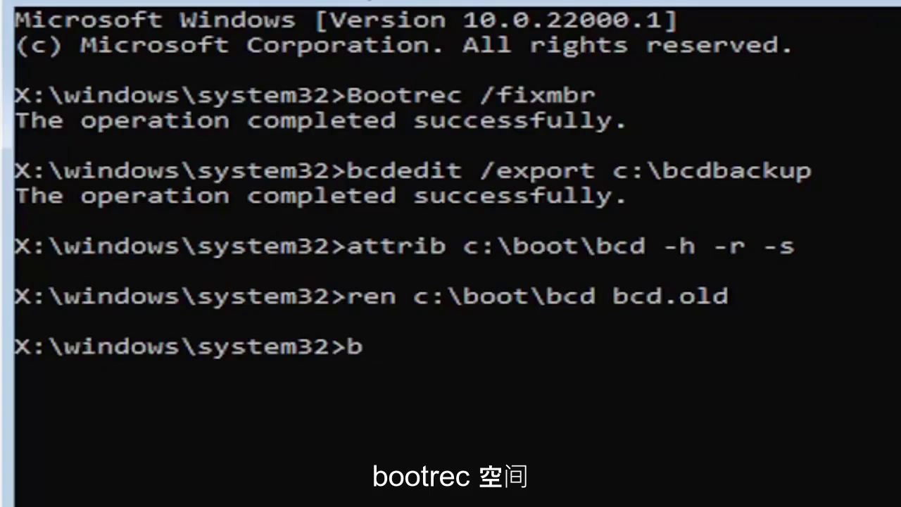
type("ootrec")
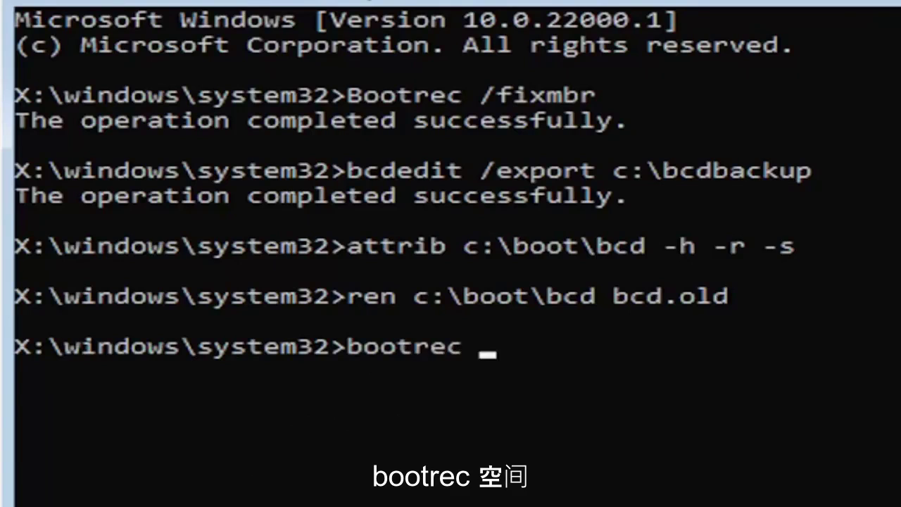
type(" /rebuil")
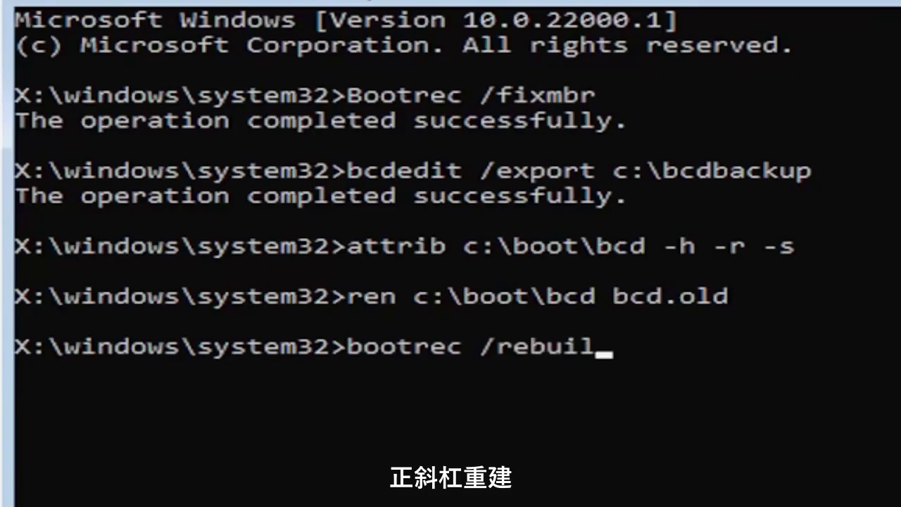
type("dbcd")
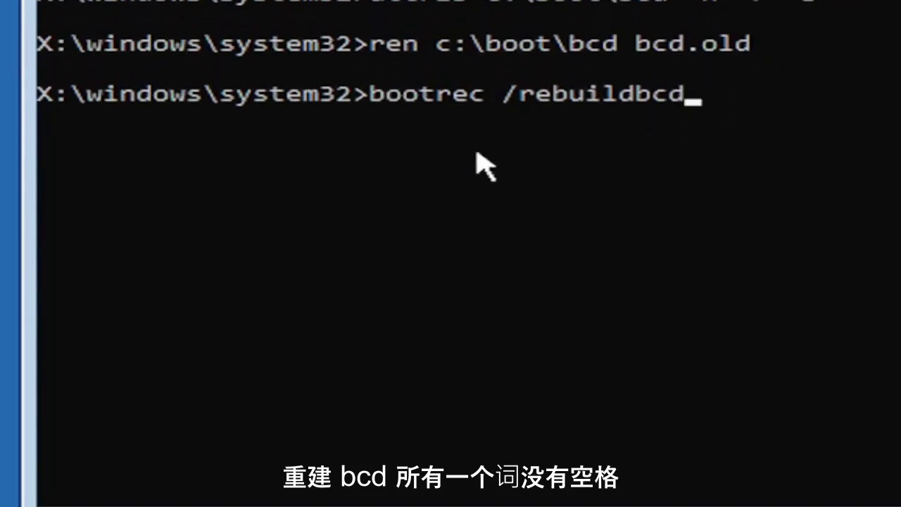
Run bootrec /rebuildbcd and answer y to add D:\Windows to the boot list
key("Return")
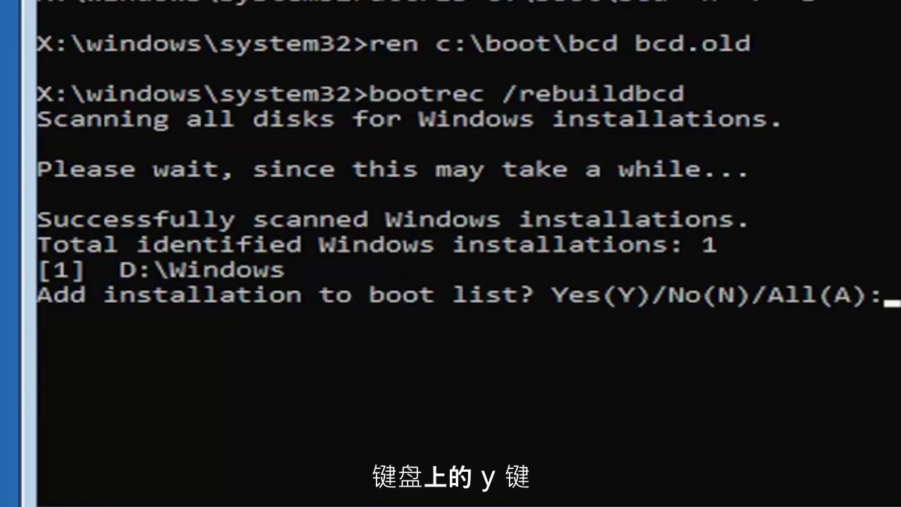
type("y")
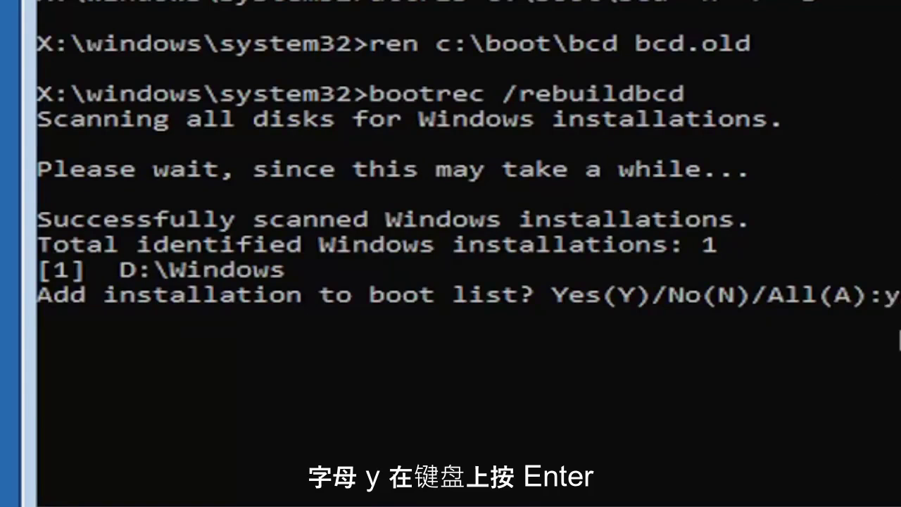
key("Return")
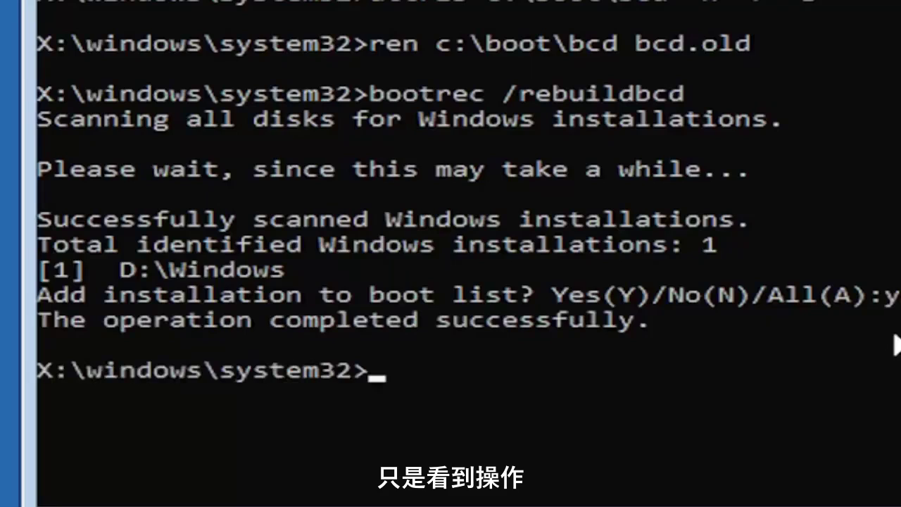